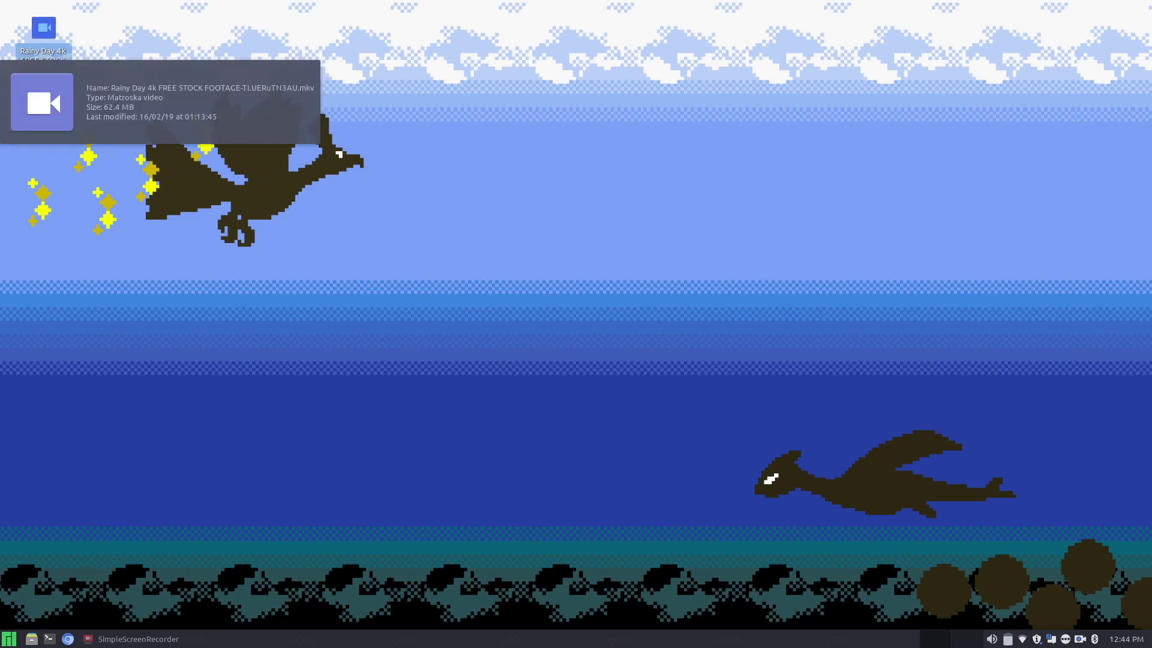
Open the Rainy Day 4k stock footage file from the desktop in mpv
double_click(43, 28)
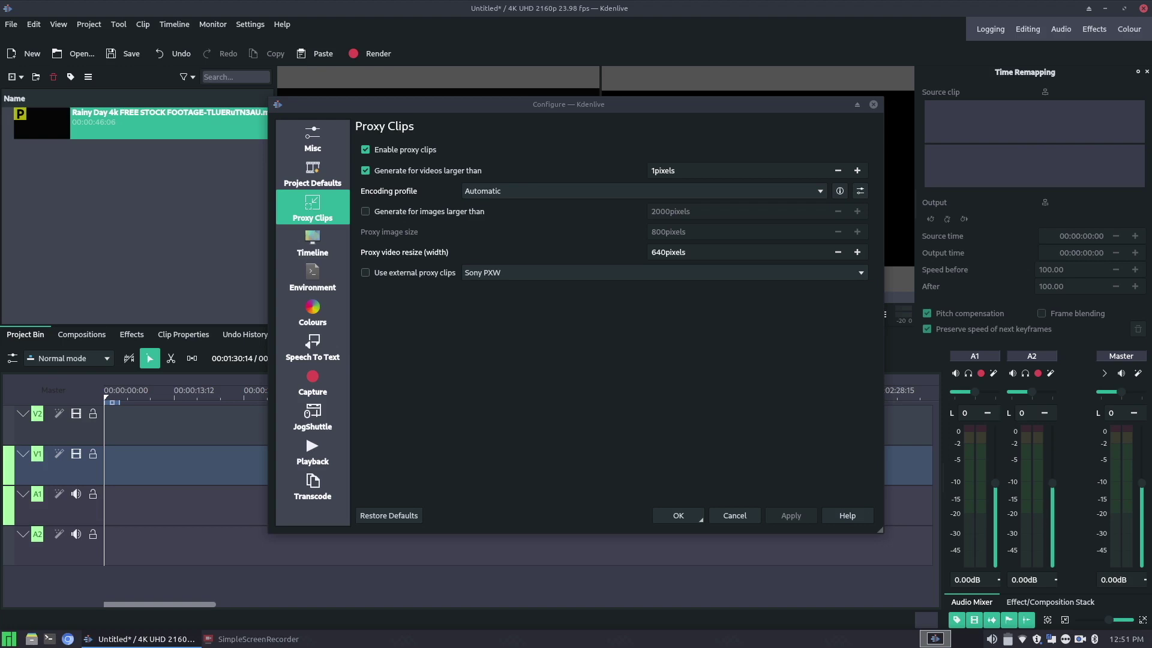
Apply the proxy clip settings so the proxied Rainy Day clip loads in the Project Bin
left_click(696, 517)
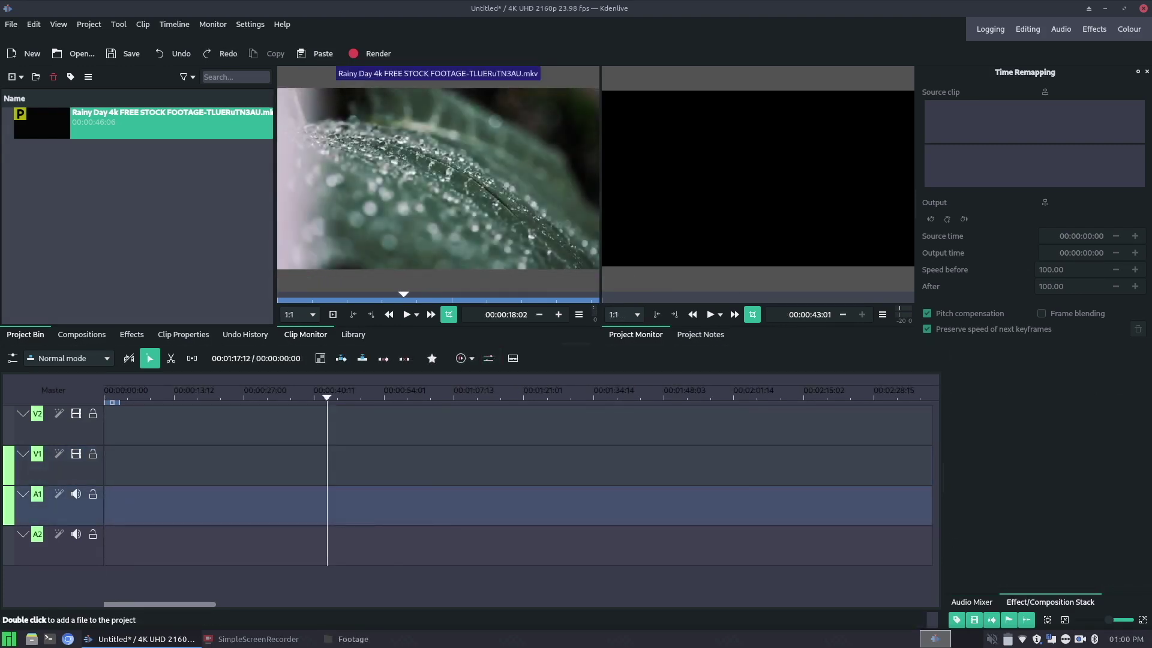
Place the Rainy Day clip on the timeline's video and audio tracks and play it to 00:00:31:04
left_click_drag(123, 121, 131, 465)
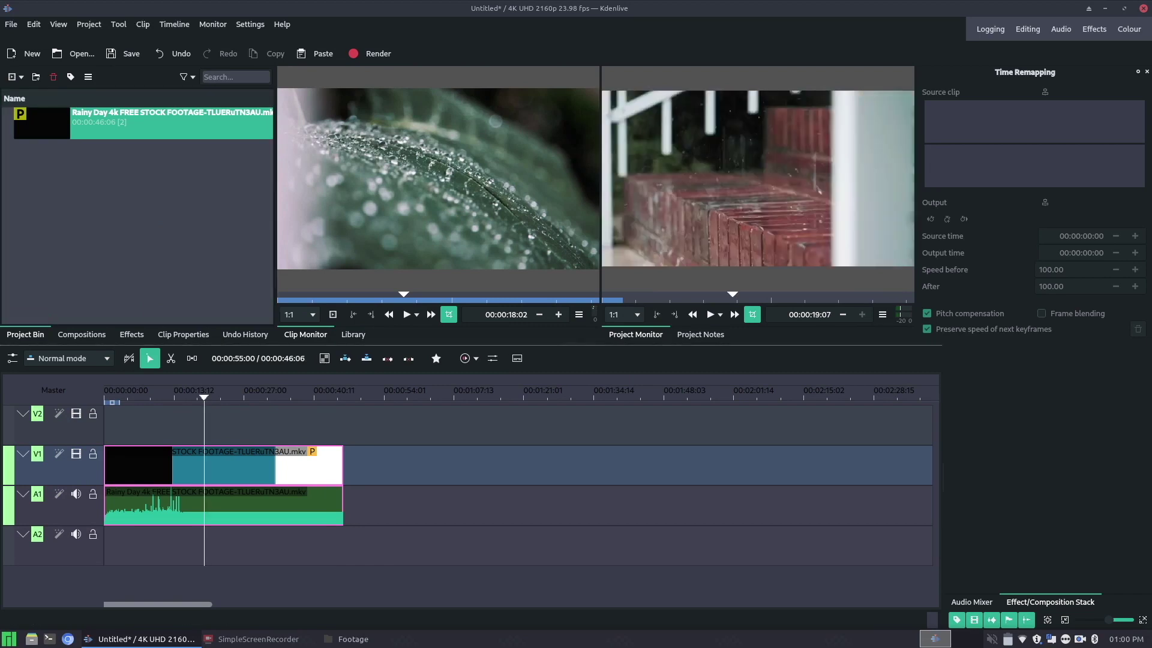
left_click(709, 315)
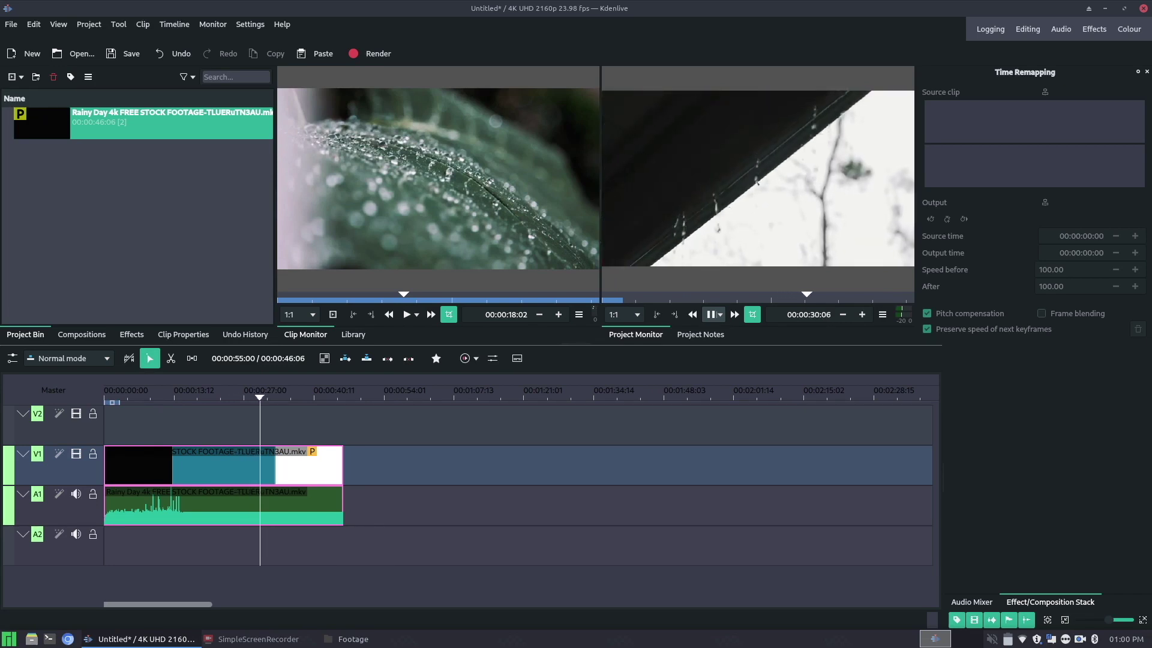
left_click(710, 315)
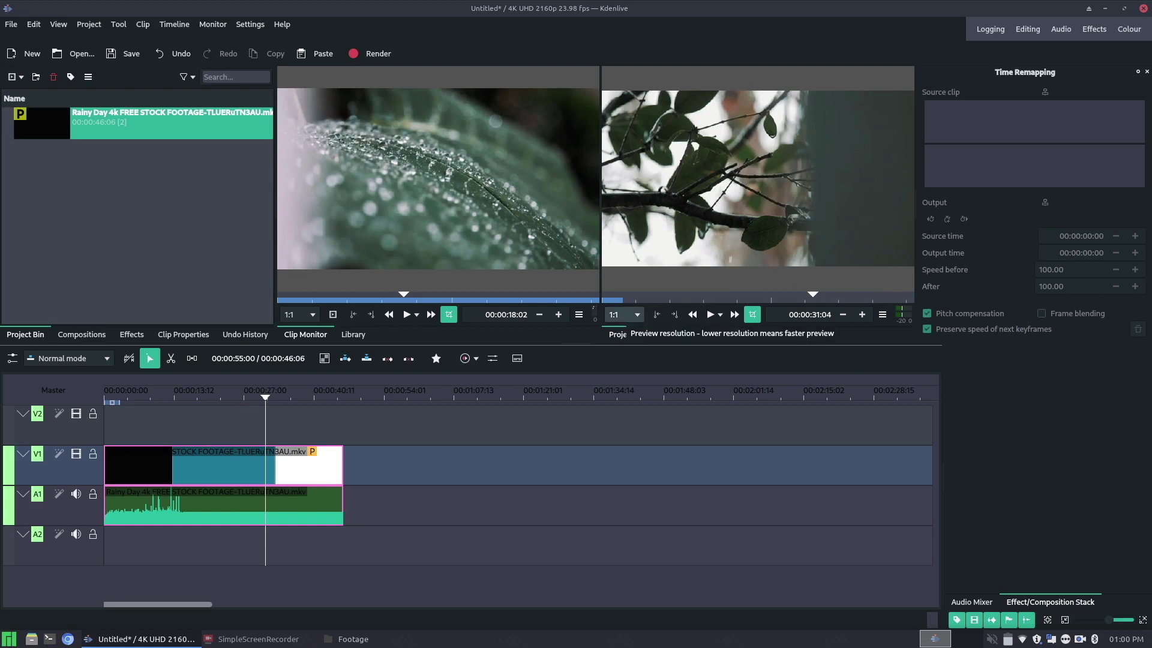
Set the Project Monitor preview resolution to 270p and test playback up to about 38 seconds
left_click(624, 315)
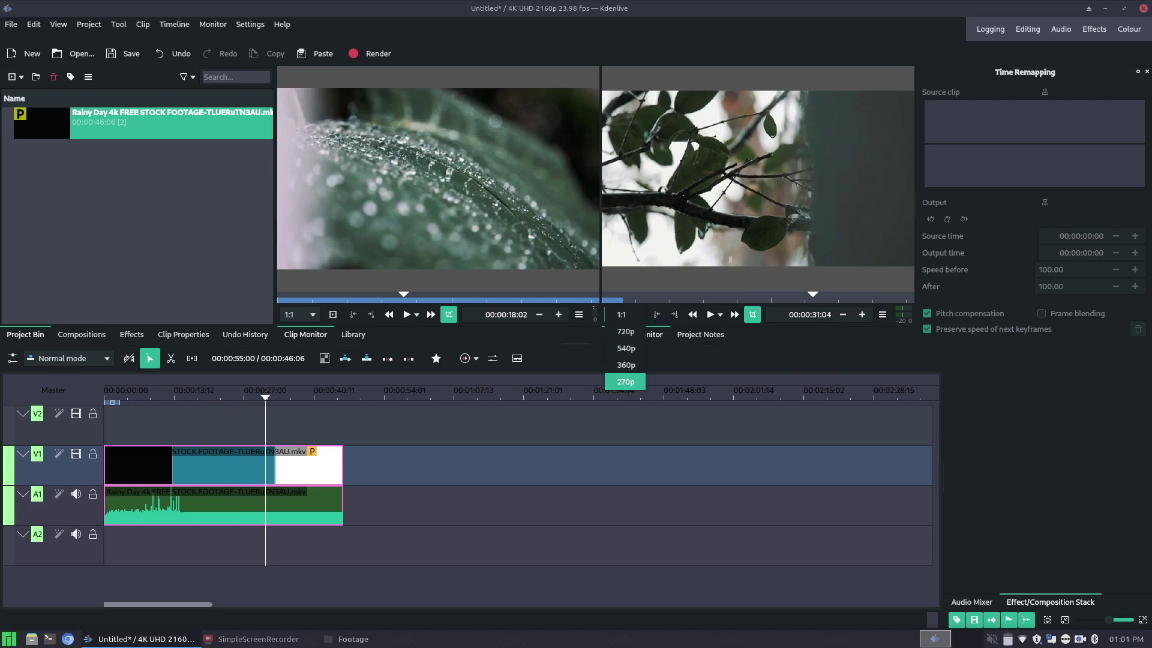
left_click(625, 381)
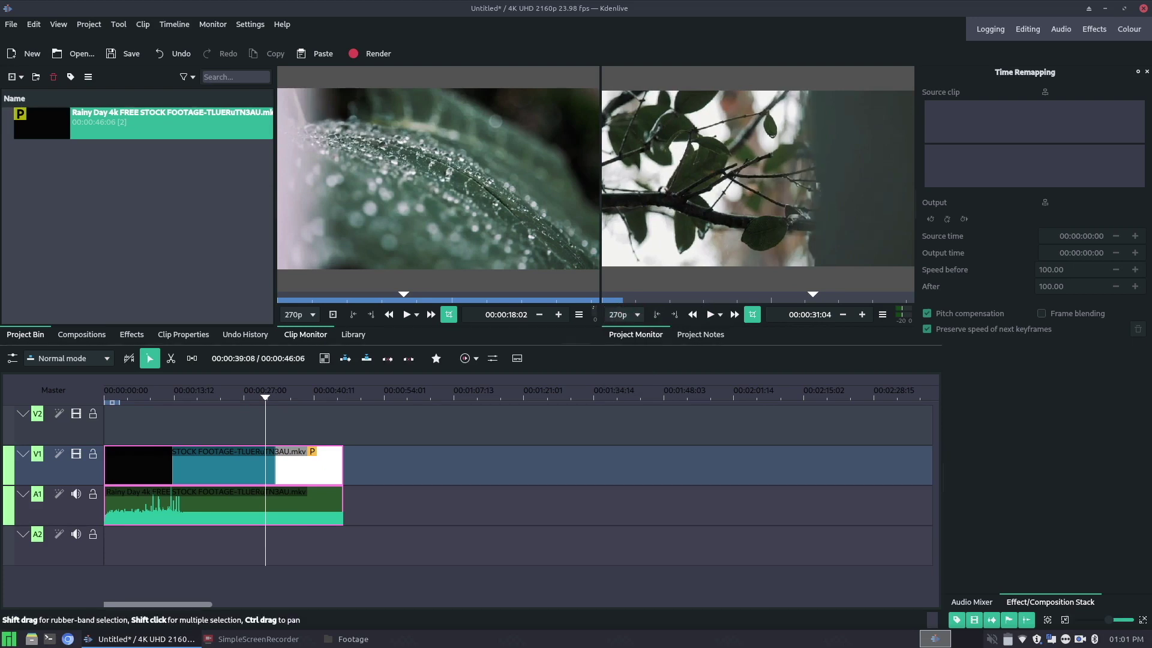
key("space")
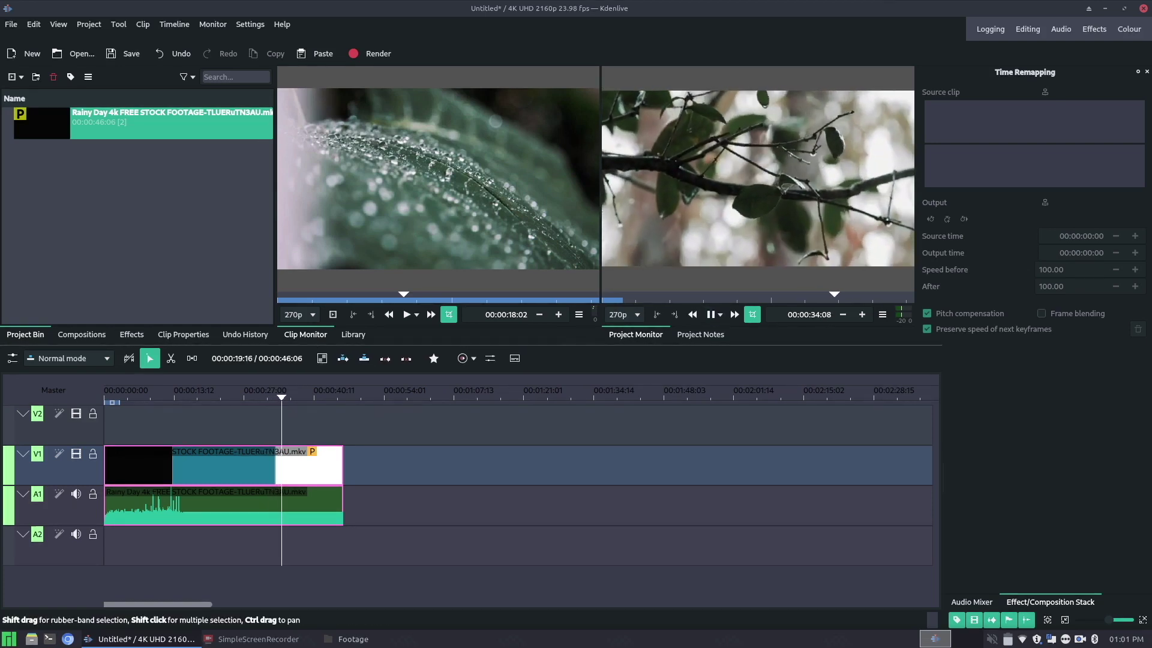
left_click(206, 396)
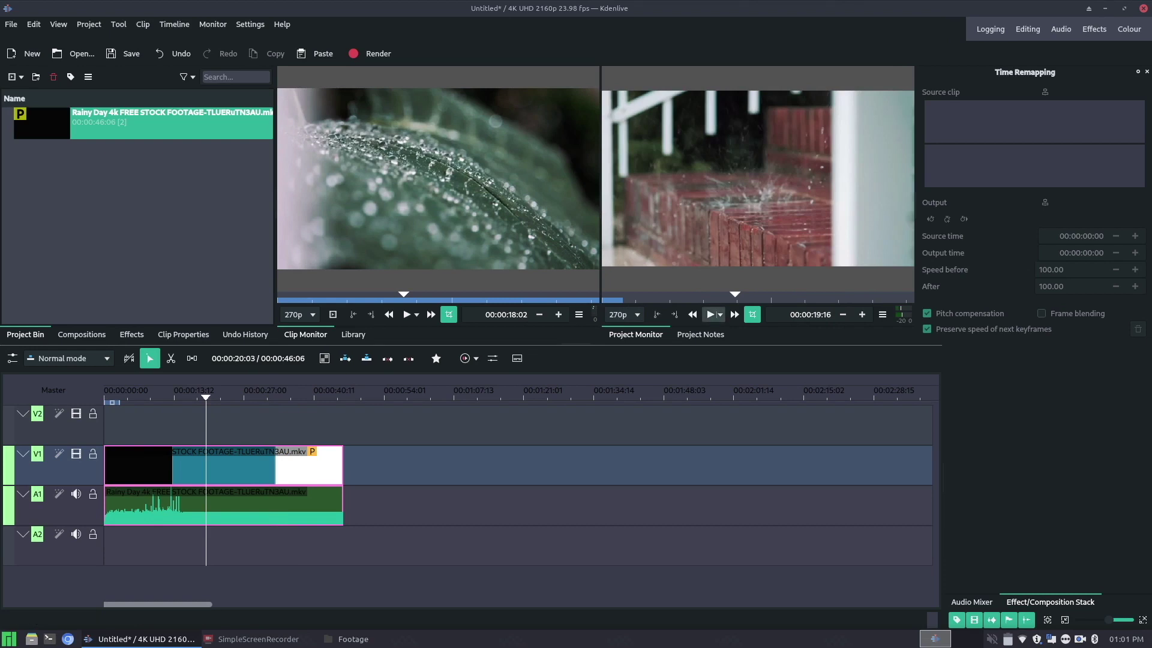
left_click(710, 315)
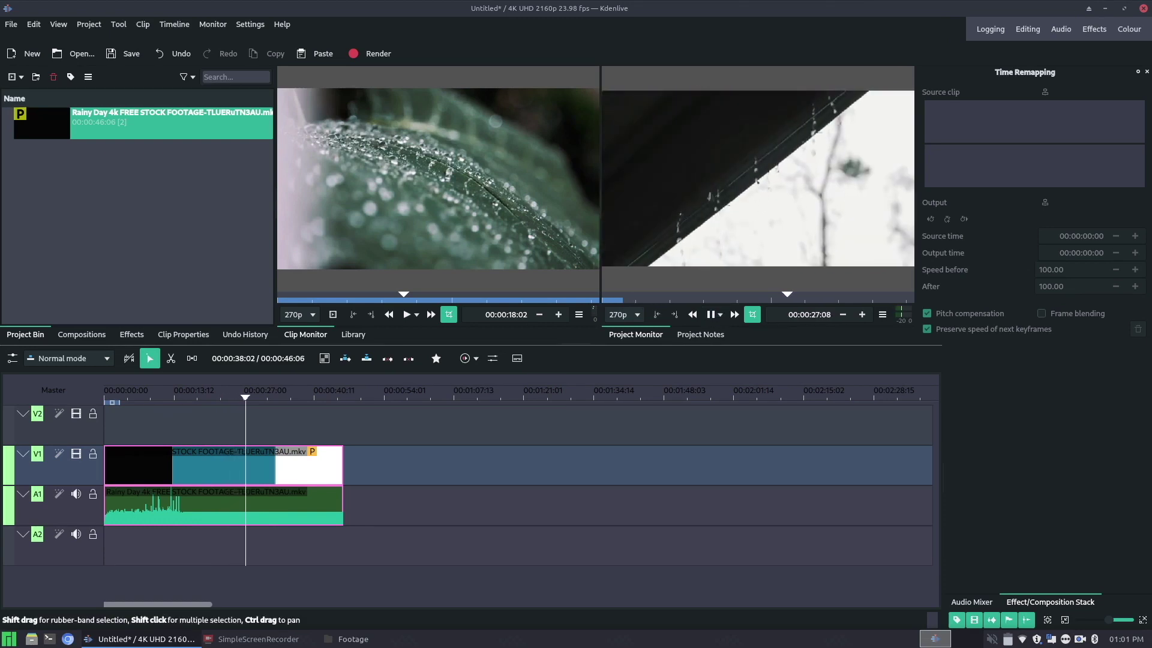
left_click(301, 396)
Scrub the timeline back through the footage to find cut points
left_click_drag(301, 396, 211, 396)
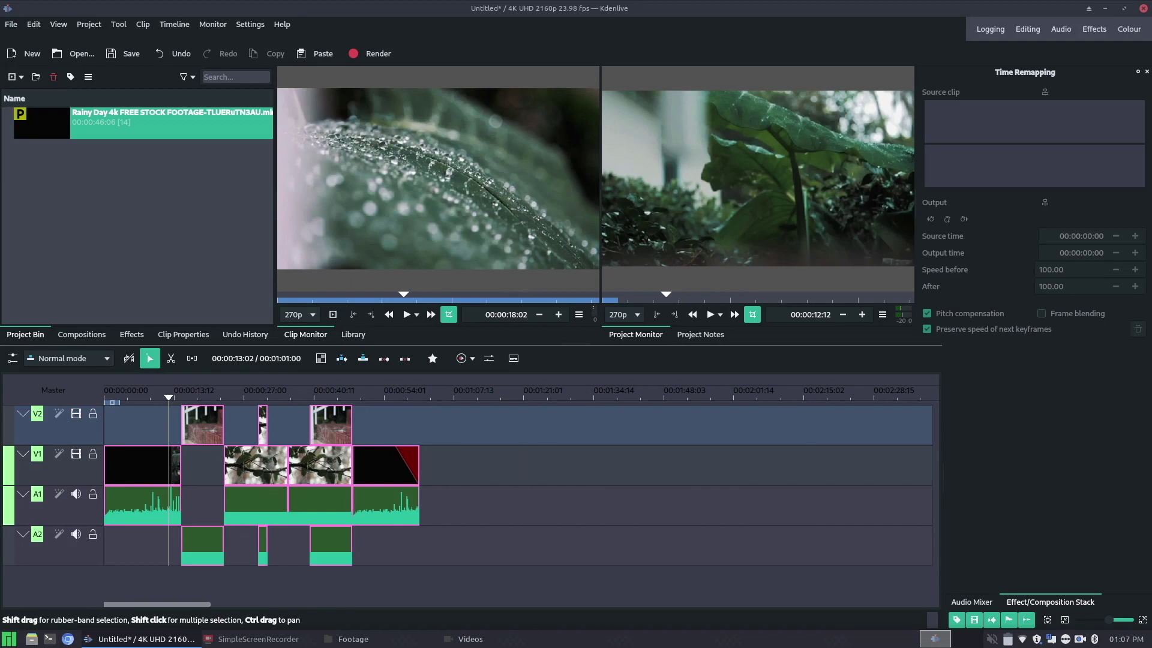
key("space")
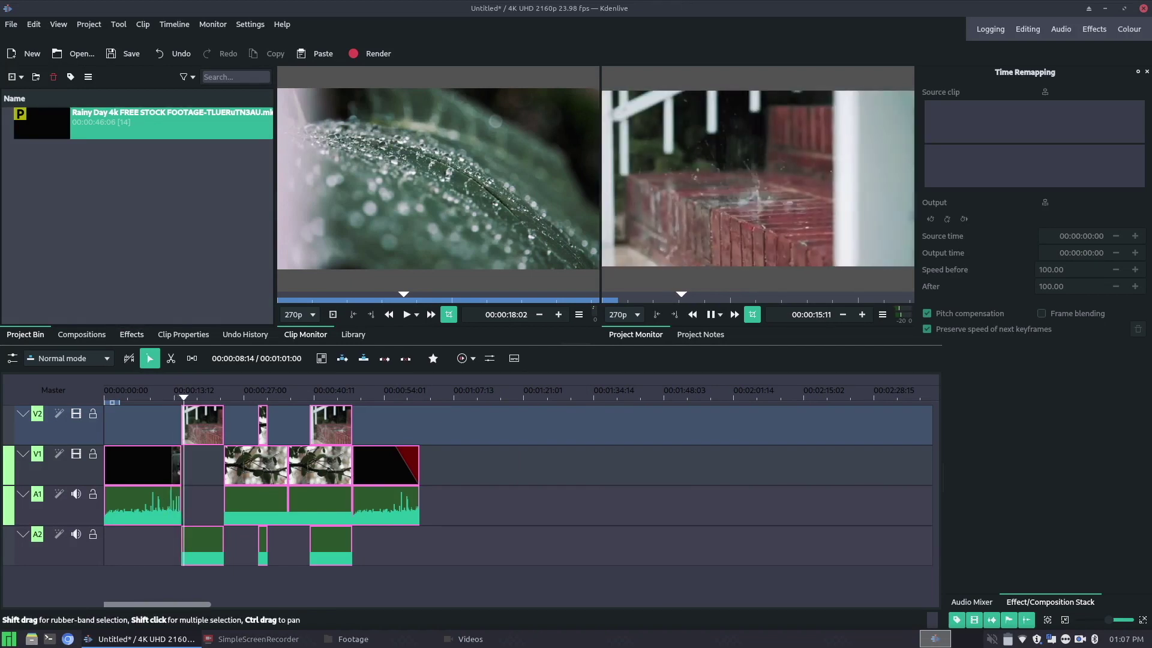
left_click(288, 396)
key("space")
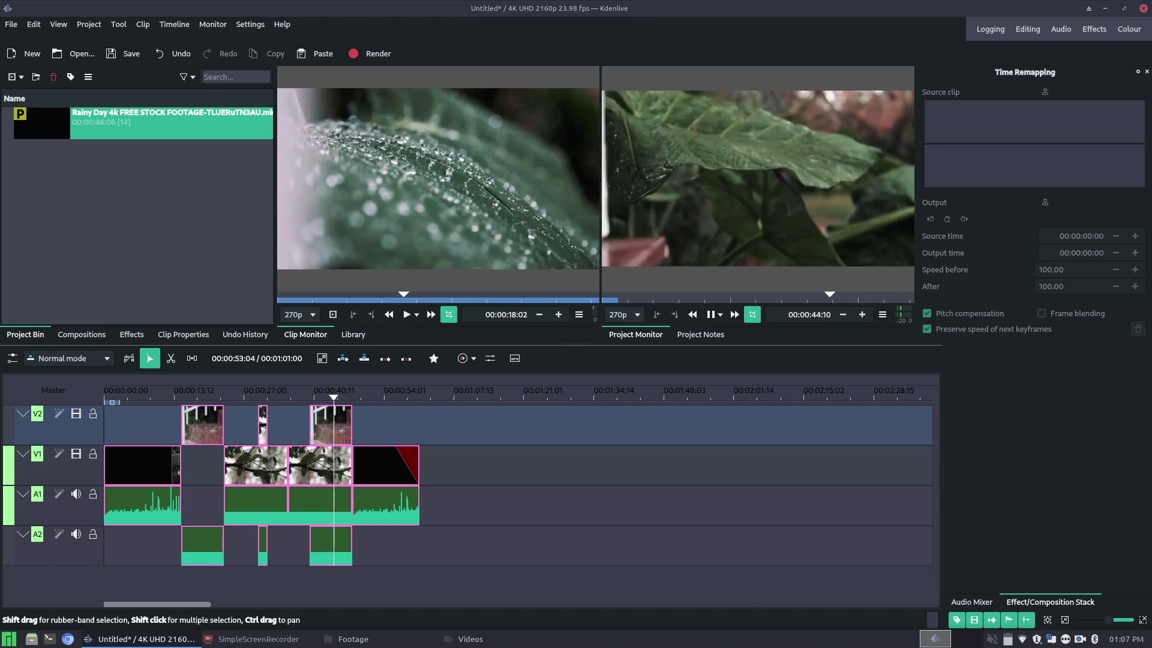
key("space")
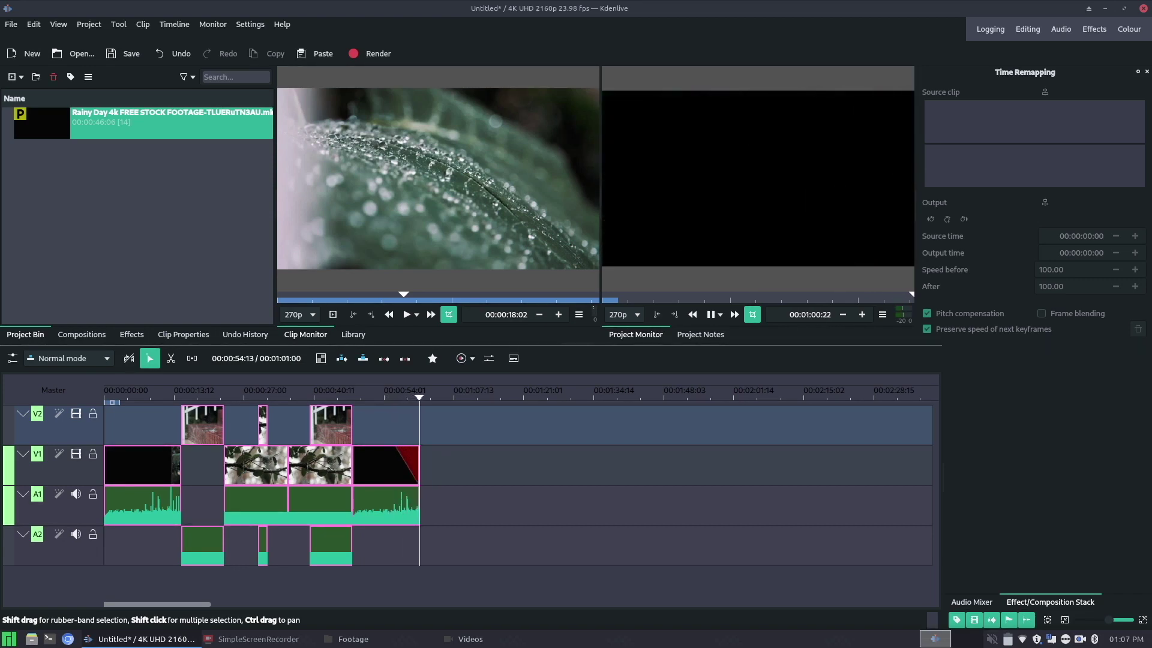
key("shift+Left")
key("shift+Left")
key("shift+Left")
key("shift+Left")
key("shift+Left")
key("shift+Left")
key("shift+Left")
key("shift+Left")
key("shift+Left")
key("shift+Left")
key("shift+Left")
key("shift+Left")
key("shift+Left")
key("shift+Left")
key("shift+Left")
key("shift+Left")
key("shift+Left")
key("shift+Left")
key("shift+Left")
key("shift+Left")
key("shift+Left")
key("shift+Left")
key("shift+Left")
key("shift+Left")
key("shift+Left")
key("shift+Left")
key("shift+Left")
key("shift+Left")
key("shift+Left")
key("shift+Left")
key("shift+Left")
key("shift+Left")
key("shift+Left")
key("shift+Left")
key("shift+Left")
key("shift+Left")
key("shift+Left")
key("shift+Left")
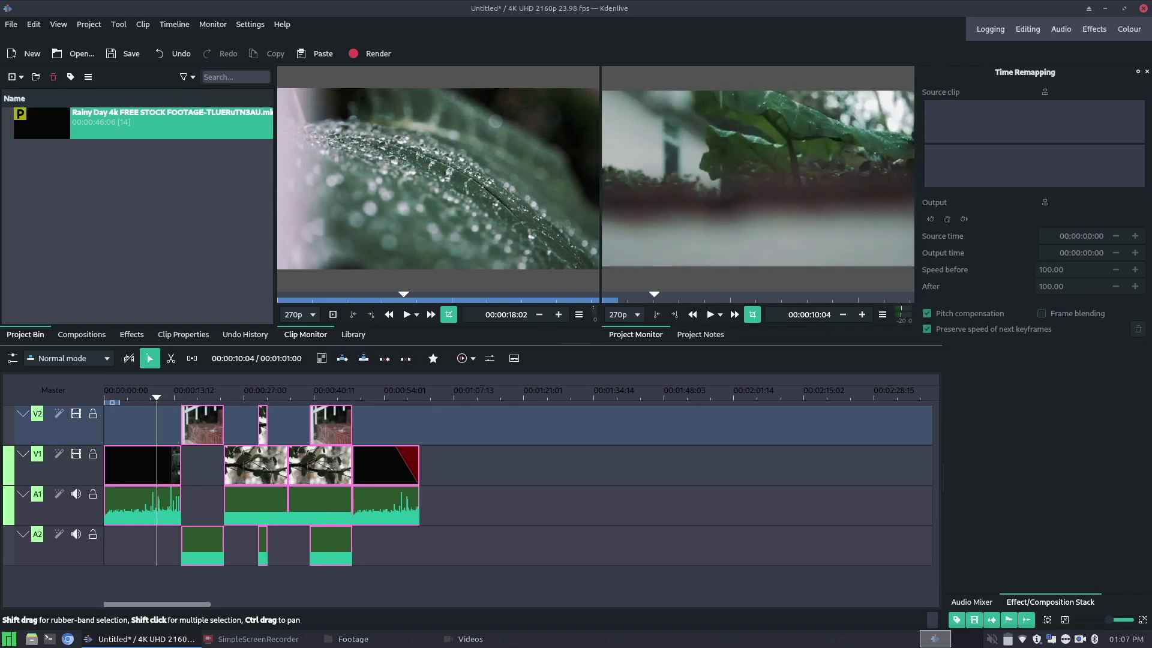
key("shift+Right")
key("shift+Right")
key("shift+Right")
key("shift+Right")
key("shift+Right")
key("shift+Right")
key("shift+Right")
key("shift+Right")
key("shift+Right")
key("shift+Right")
key("shift+Right")
key("shift+Right")
key("shift+Right")
key("shift+Right")
key("shift+Right")
key("shift+Right")
key("shift+Right")
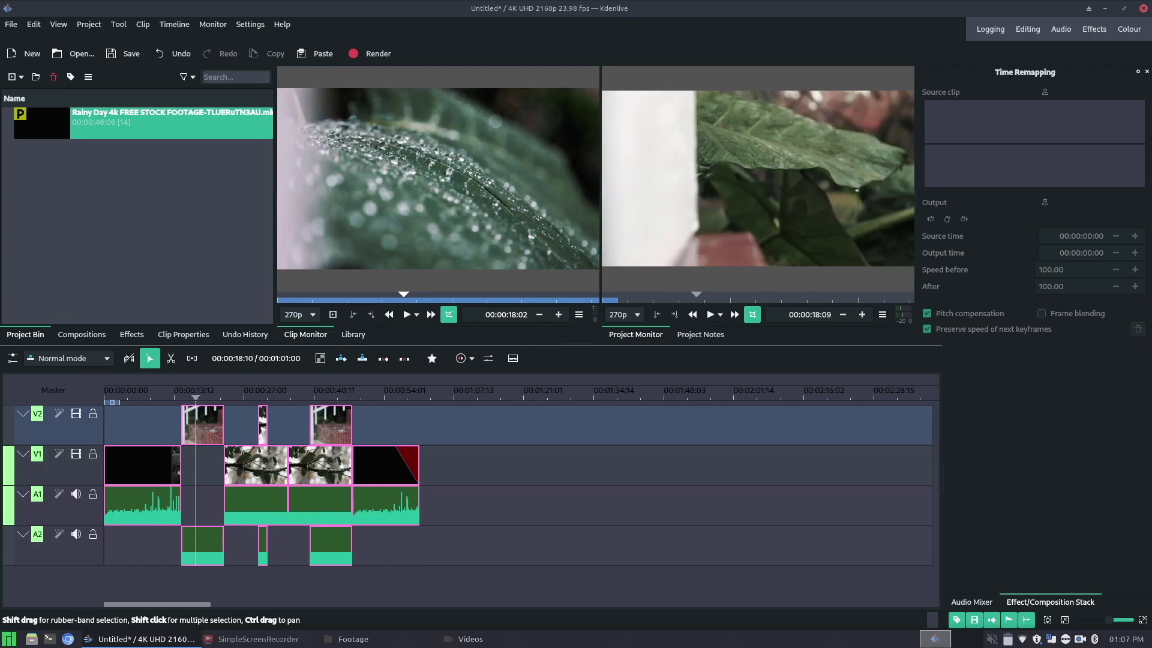
key("space")
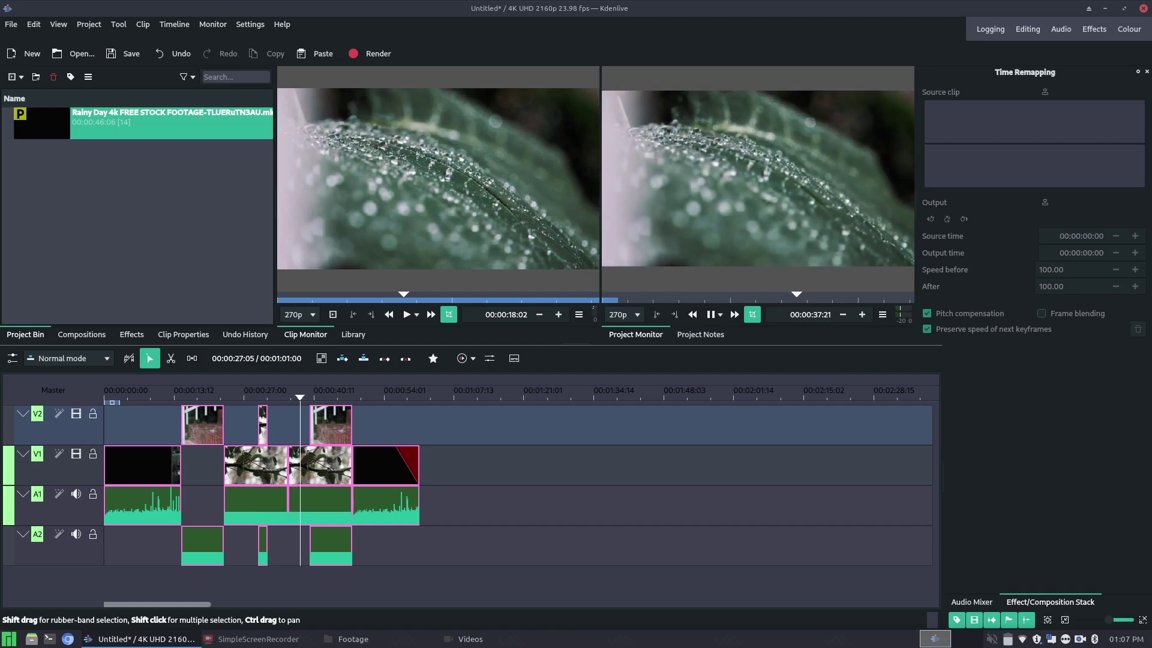
key("space")
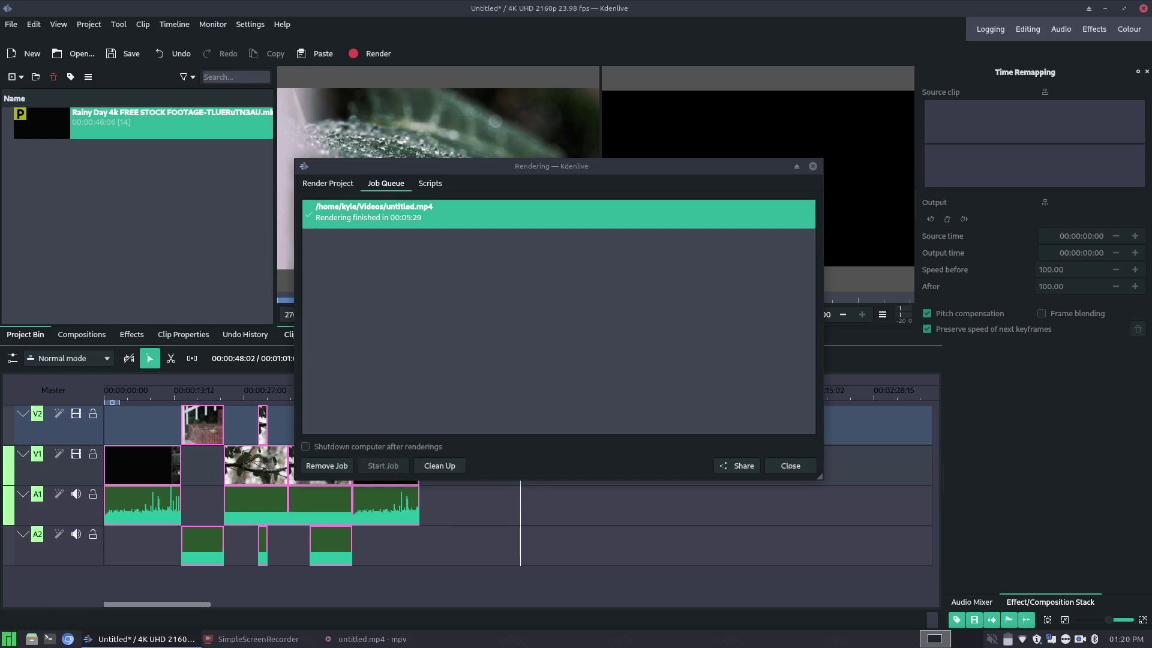
Bring untitled.mp4 in mpv to the front and seek back a few seconds
left_click(366, 638)
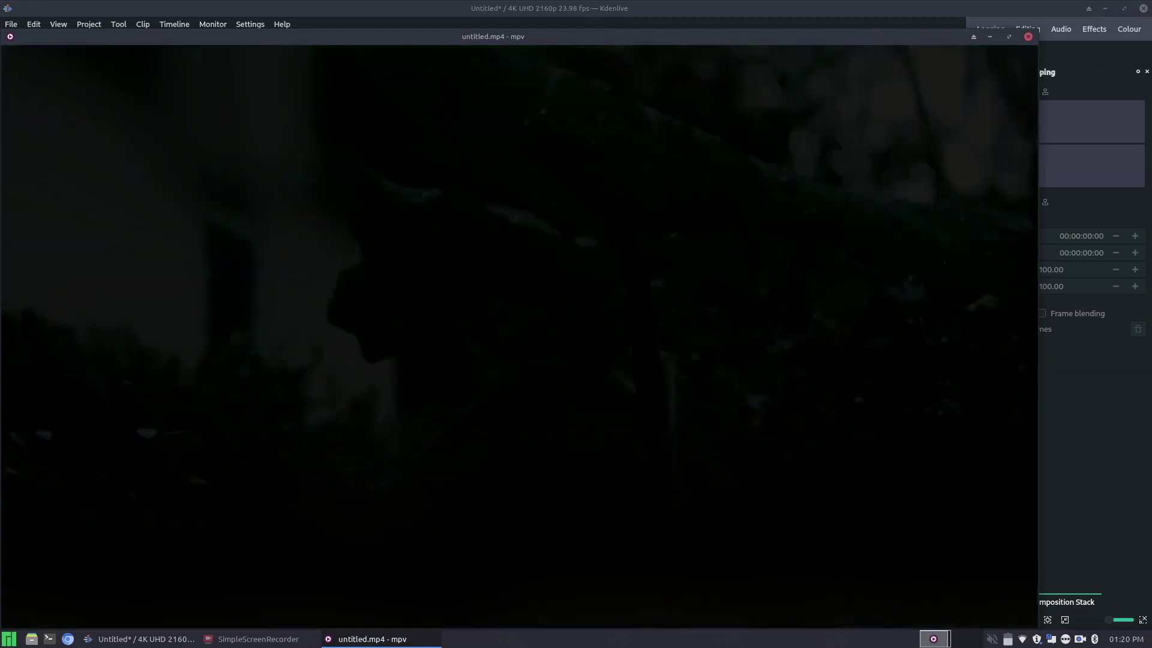
key("Left")
key("Left")
key("Left")
key("Left")
key("Left")
key("Left")
key("Left")
key("Left")
key("Left")
key("Left")
key("Left")
key("Left")
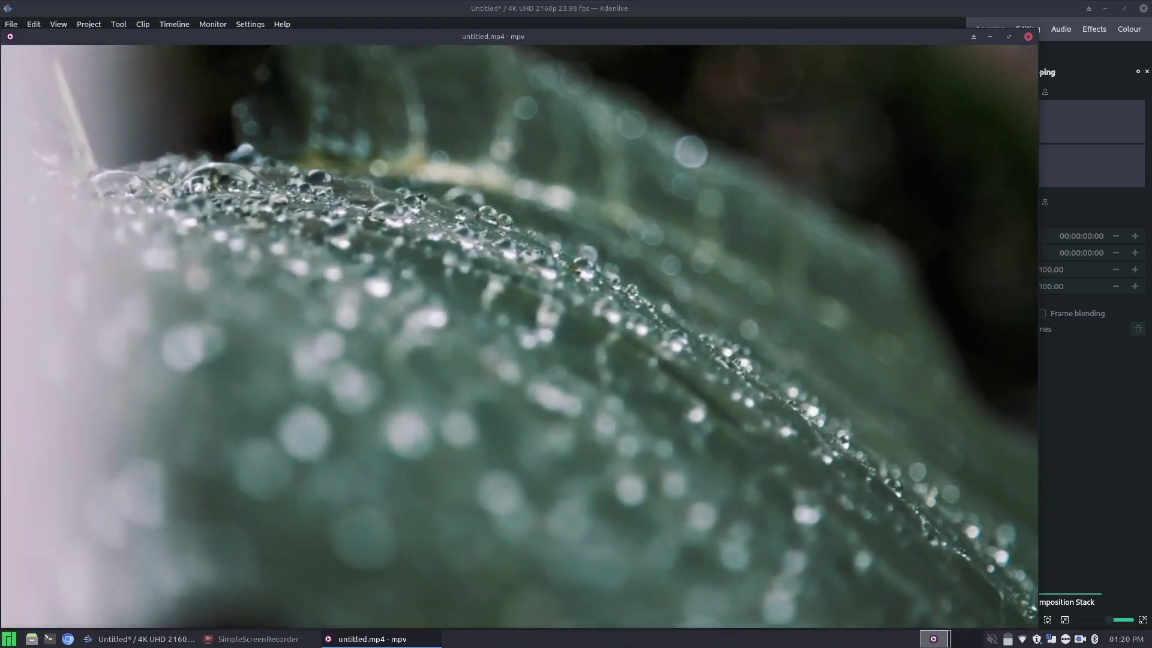
Quit mpv to return to Kdenlive's Job Queue showing untitled.mp4 finished
key("q")
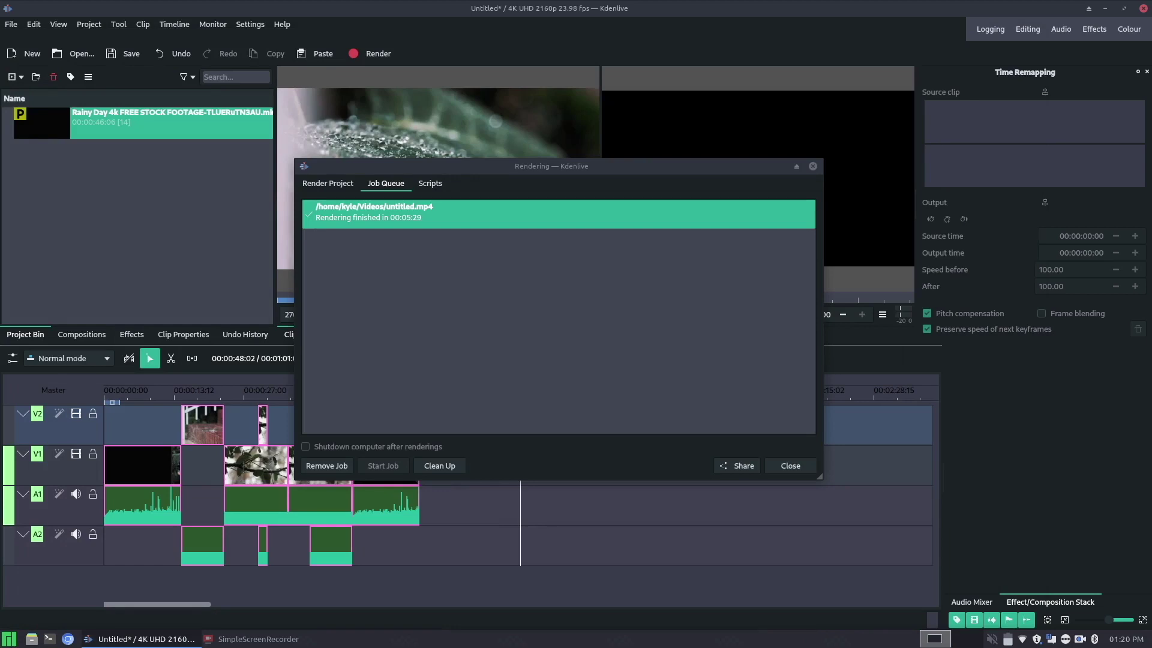